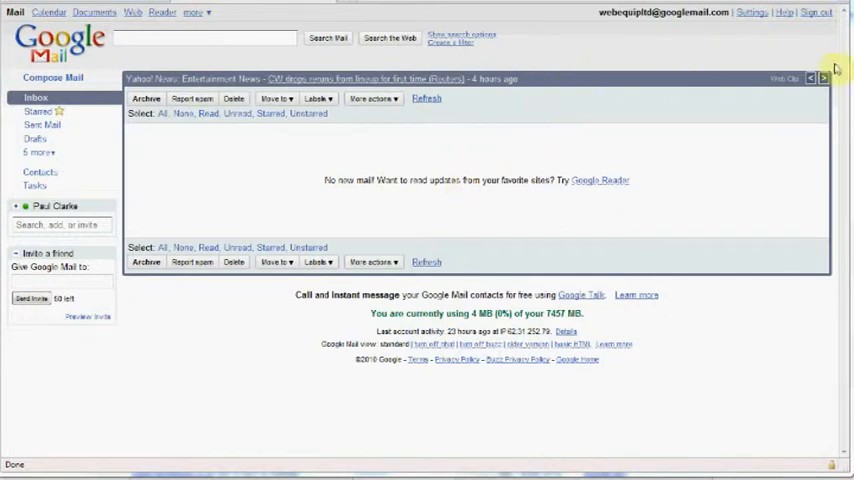
Step: Reach Gmail's Accounts and Import settings where external mail accounts are added
{"action": "left_click", "coordinate": [756, 13]}
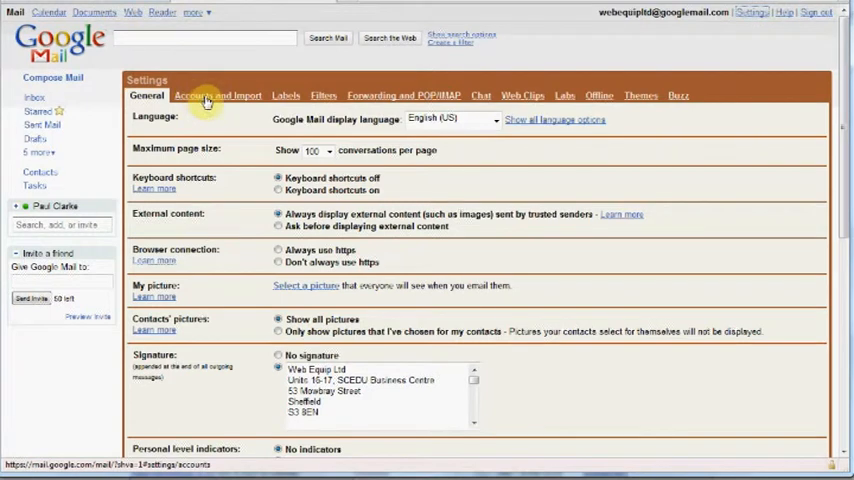
{"action": "left_click", "coordinate": [207, 99]}
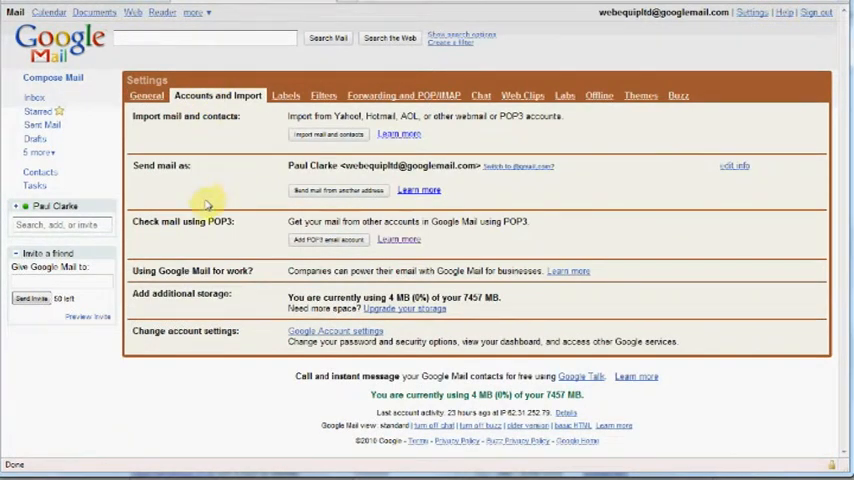
Step: Begin adding a POP3 account with the company email address and continue to server settings
{"action": "left_click", "coordinate": [341, 246]}
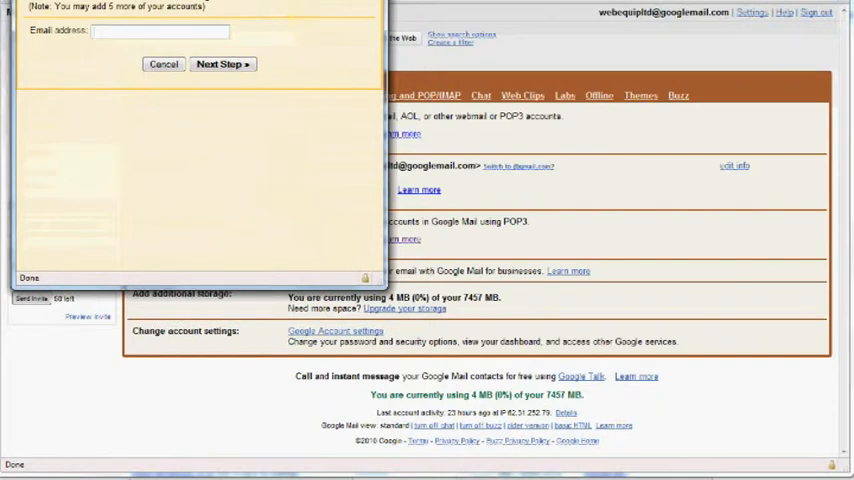
{"action": "mouse_move", "coordinate": [230, 2]}
{"action": "left_mouse_down"}
{"action": "mouse_move", "coordinate": [470, 88]}
{"action": "mouse_move", "coordinate": [477, 83]}
{"action": "left_mouse_up"}
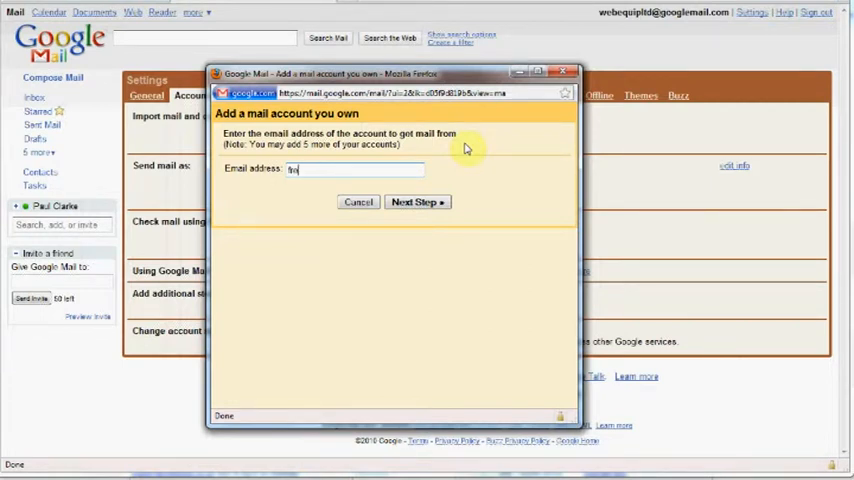
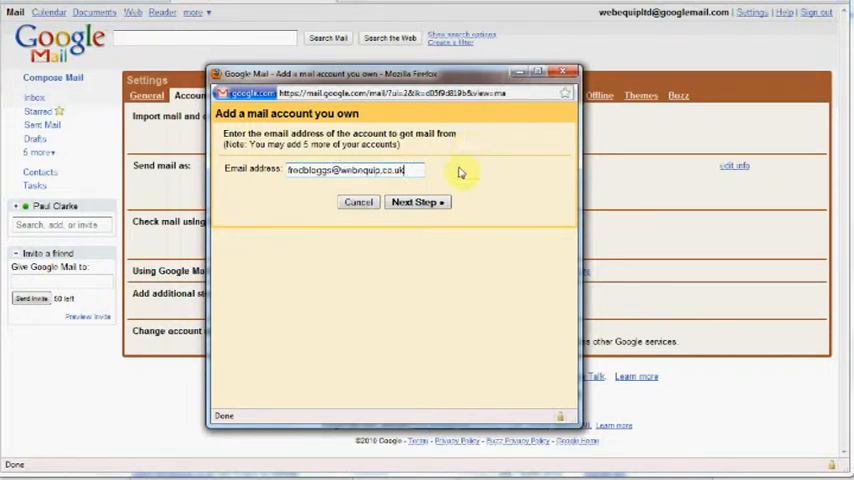
{"action": "left_click", "coordinate": [417, 202]}
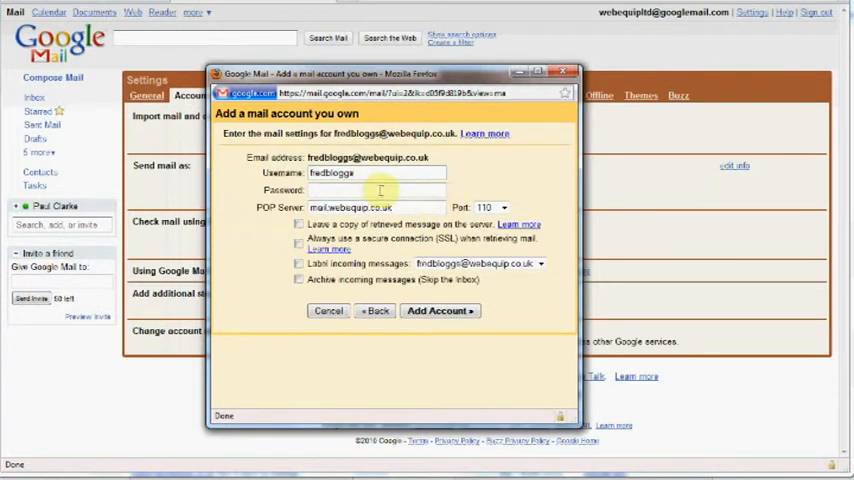
Step: Enter the full company address as POP3 username along with the account password
{"action": "left_click", "coordinate": [372, 175]}
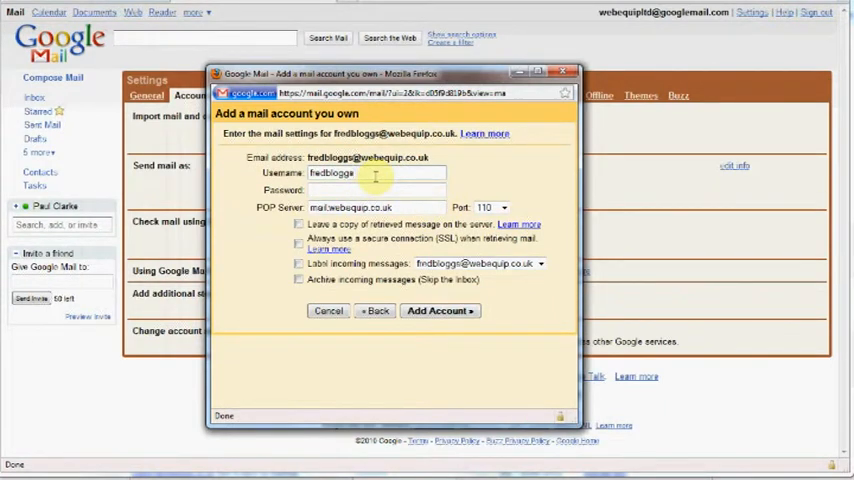
{"action": "type", "text": "@webequip.co.uk"}
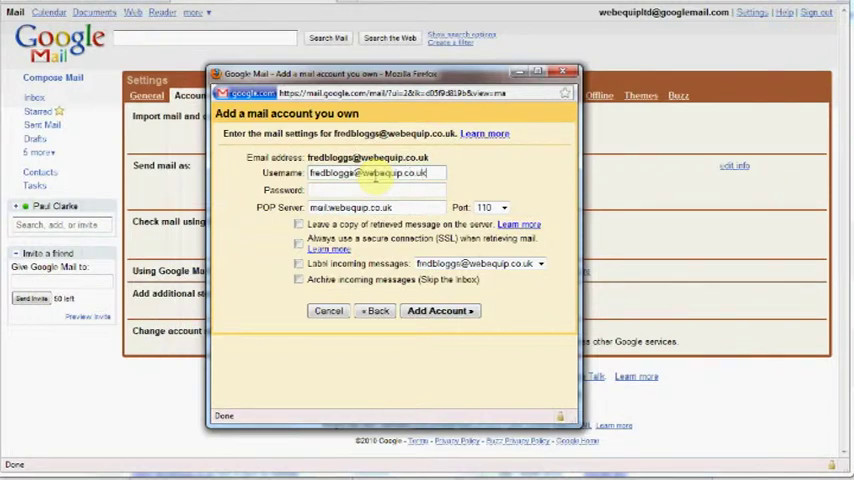
{"action": "key", "text": "Tab"}
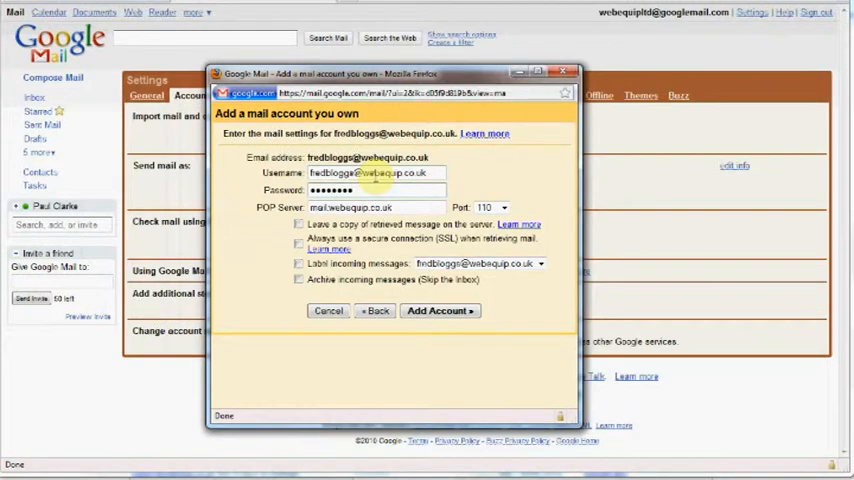
{"action": "key", "text": "Tab"}
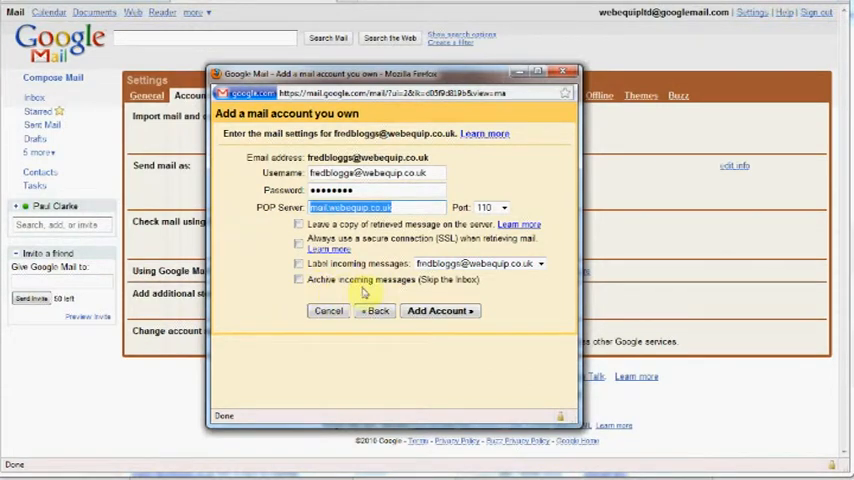
Step: Add the POP3 account and choose to also send mail as that address
{"action": "left_click", "coordinate": [437, 311]}
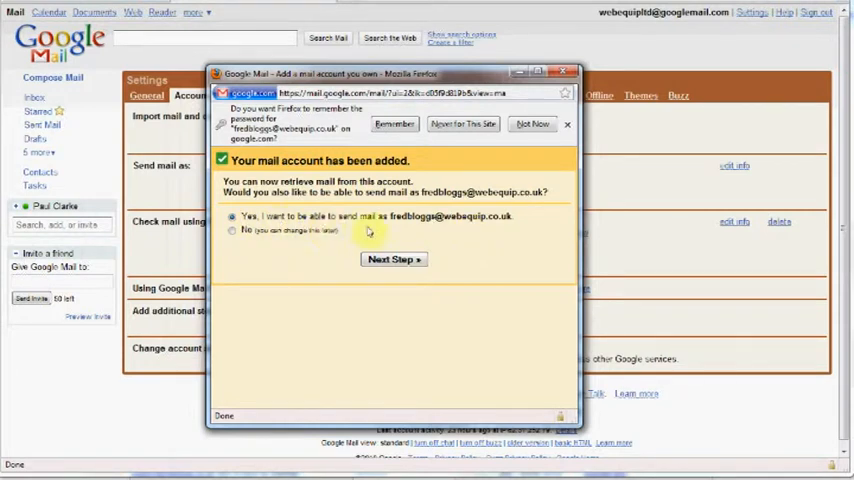
{"action": "left_click", "coordinate": [393, 259]}
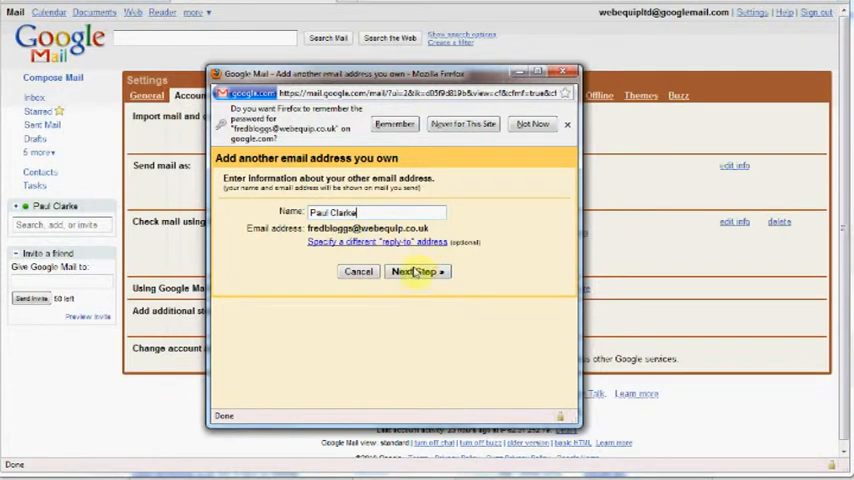
Step: Send through mail.webequip.co.uk SMTP on port 587 with the account username and password
{"action": "left_click", "coordinate": [420, 271]}
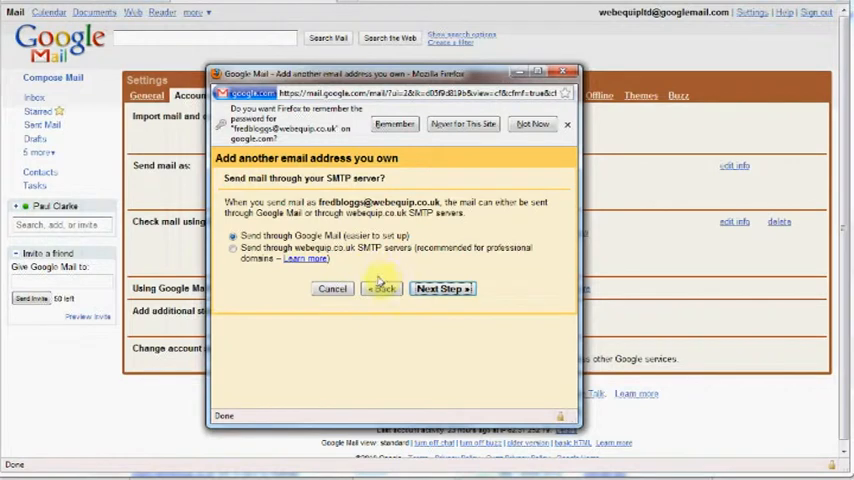
{"action": "left_click", "coordinate": [232, 248]}
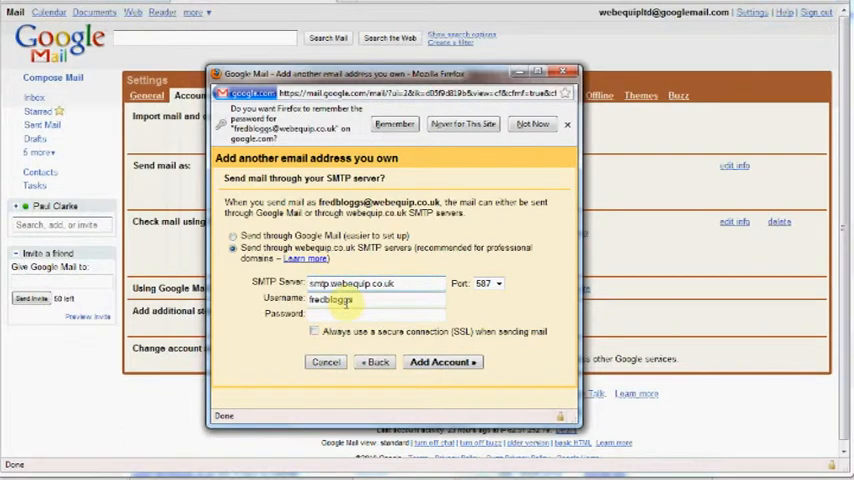
{"action": "type", "text": "mail"}
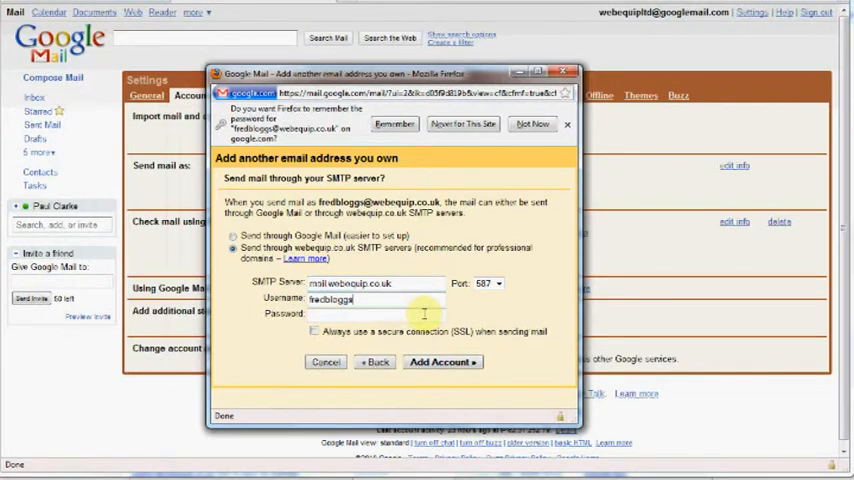
{"action": "type", "text": "webequip.co.u"}
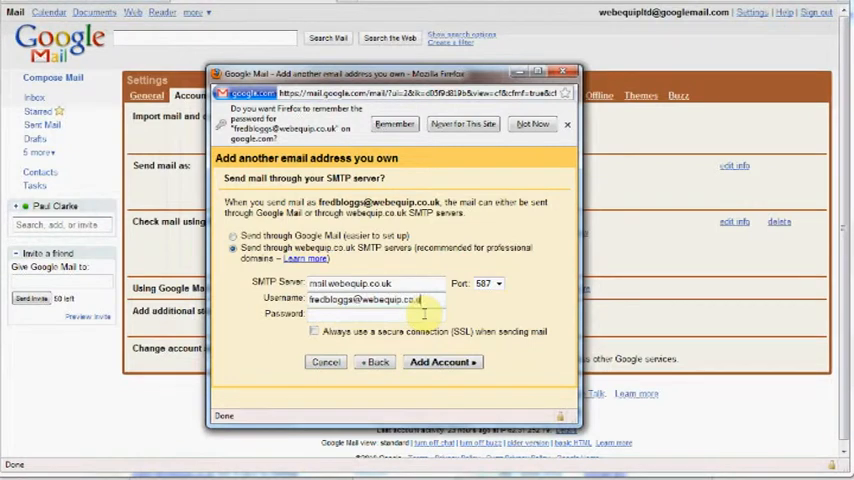
{"action": "type", "text": "k"}
{"action": "left_click", "coordinate": [424, 313]}
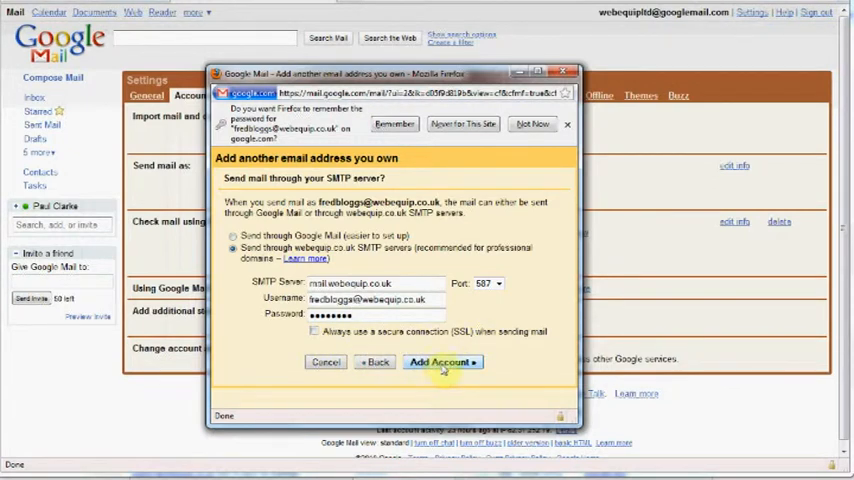
Step: Submit the SMTP details so Gmail adds the account and emails a confirmation code
{"action": "left_click", "coordinate": [442, 362]}
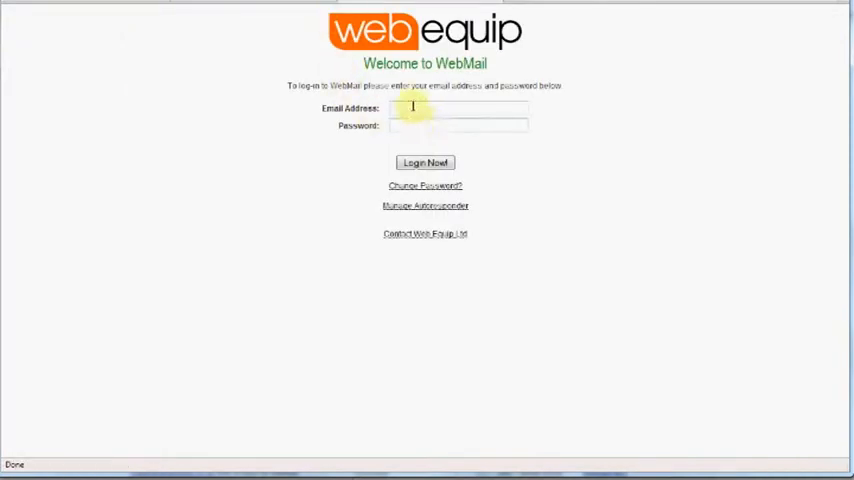
Step: Sign in to WebEquip WebMail with the company address and password
{"action": "left_click", "coordinate": [415, 108]}
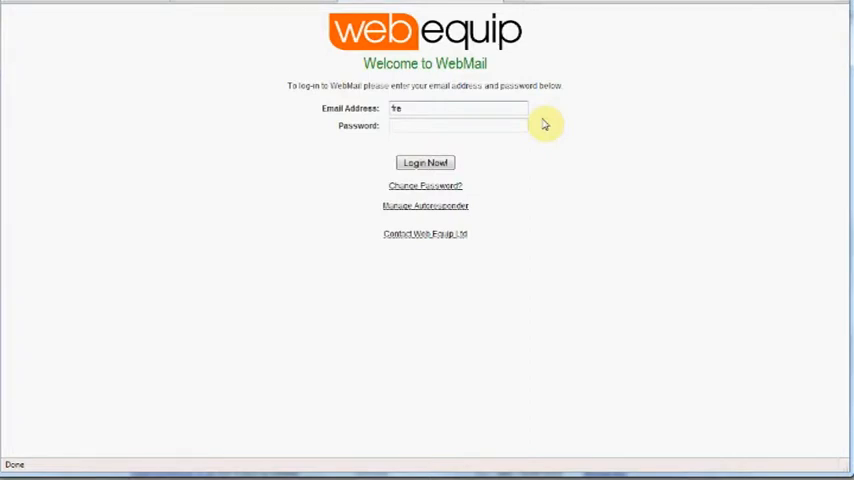
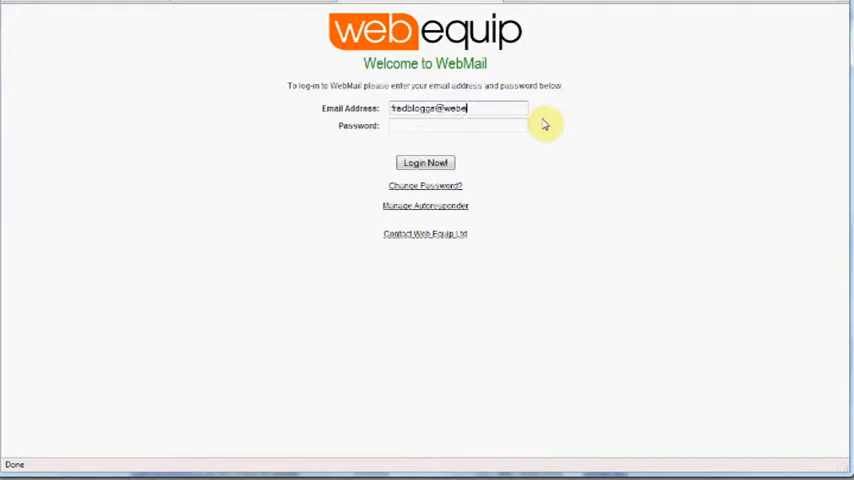
{"action": "key", "text": "Tab"}
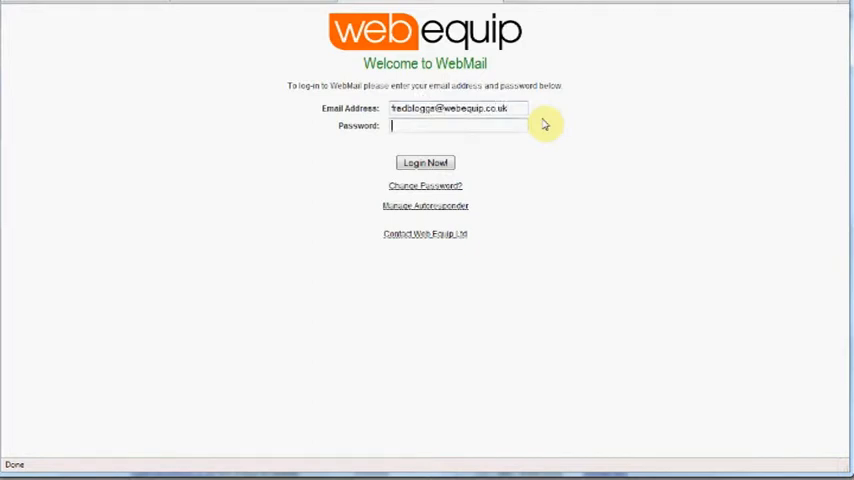
{"action": "type", "text": "••"}
{"action": "type", "text": "•••••"}
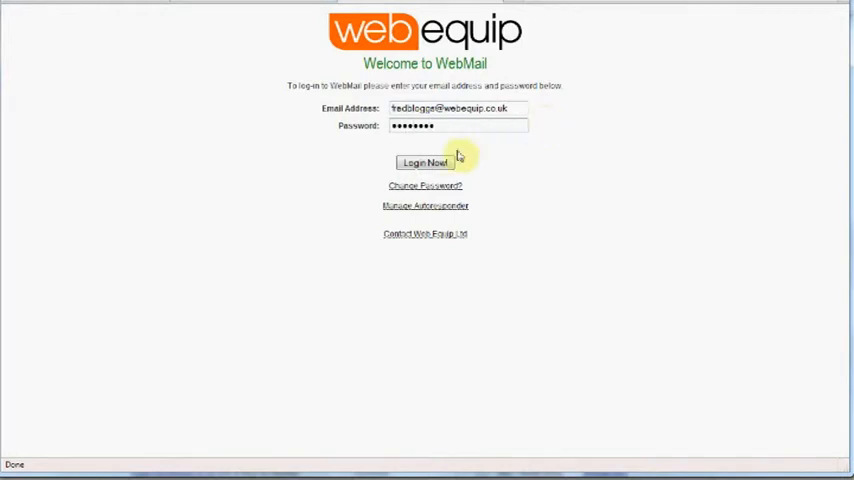
{"action": "left_click", "coordinate": [425, 162]}
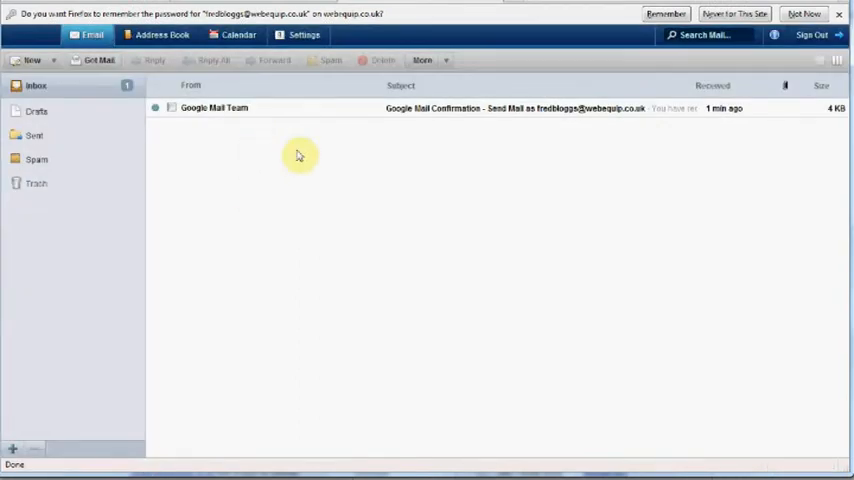
Step: Copy the confirmation code from the Google Mail confirmation email
{"action": "left_click", "coordinate": [458, 108]}
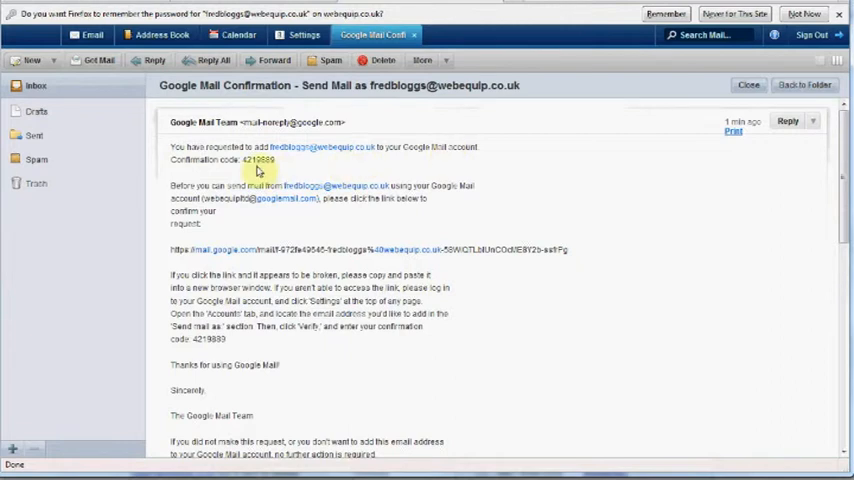
{"action": "left_click_drag", "start_coordinate": [242, 160], "coordinate": [277, 162]}
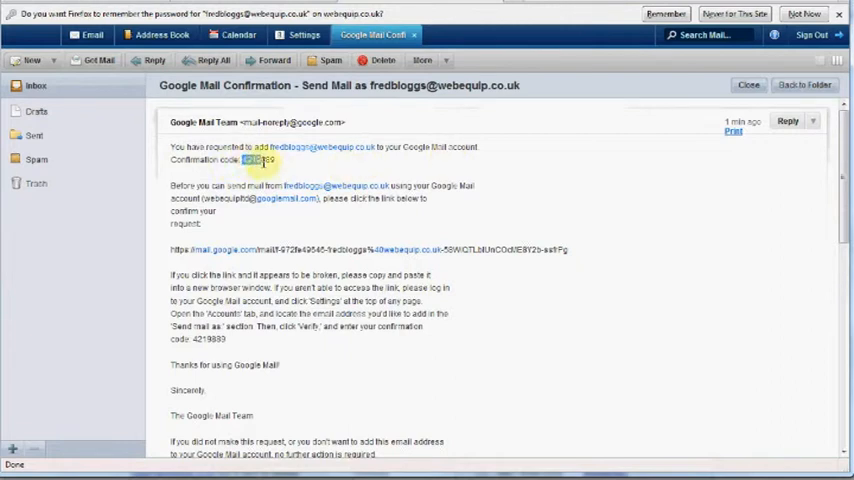
{"action": "right_click", "coordinate": [277, 163]}
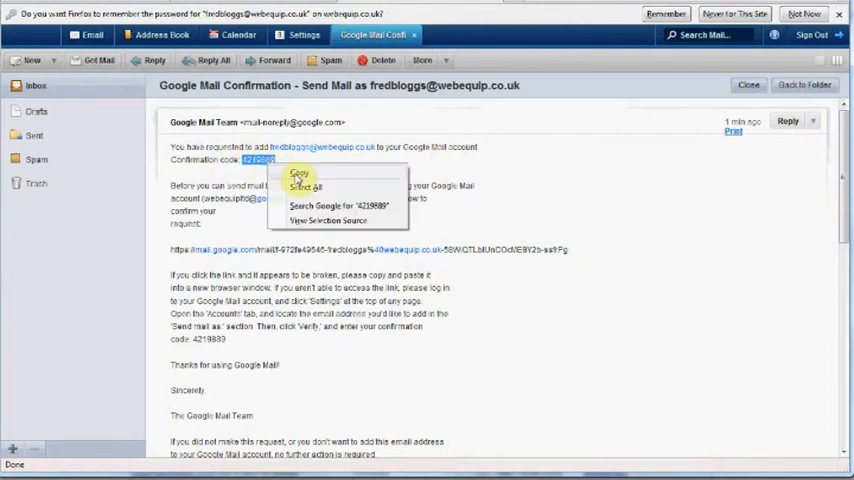
{"action": "left_click", "coordinate": [300, 173]}
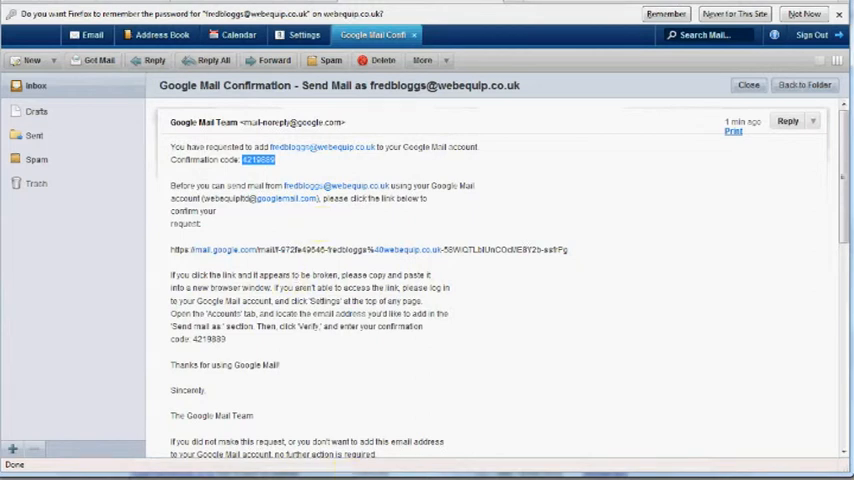
Step: Paste the confirmation code into Gmail's verification window and verify the address
{"action": "key", "text": "alt+Tab"}
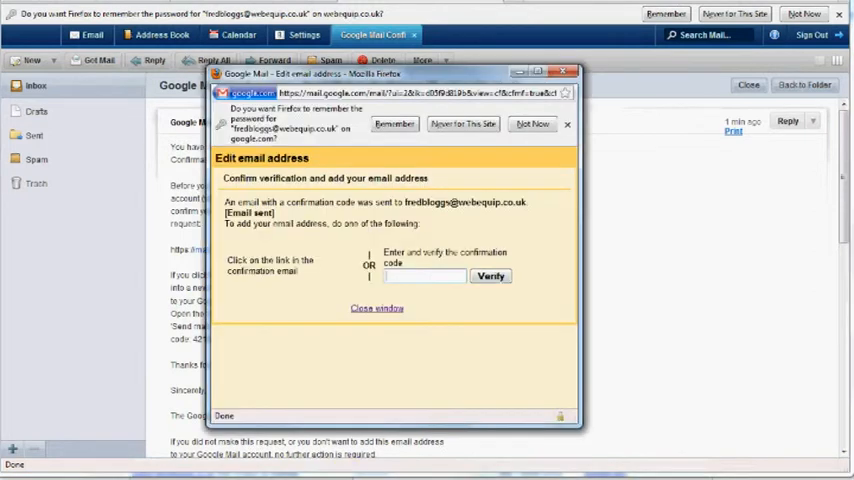
{"action": "right_click", "coordinate": [420, 276]}
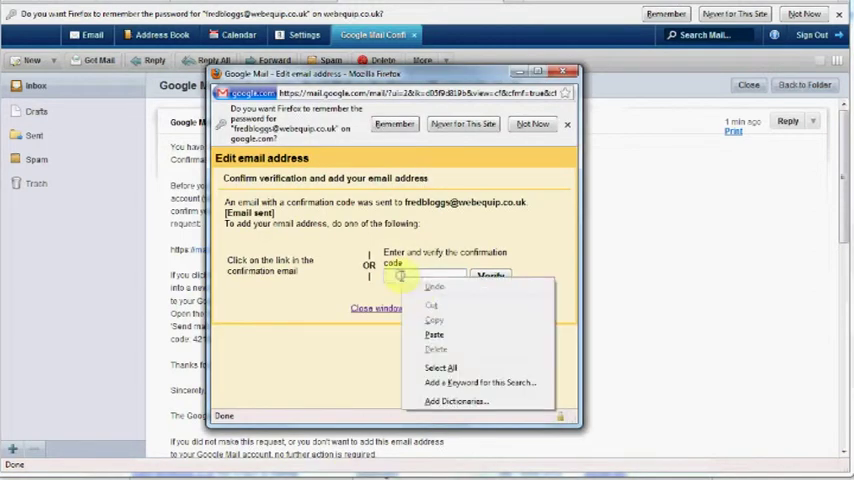
{"action": "left_click", "coordinate": [432, 331]}
{"action": "left_click", "coordinate": [491, 276]}
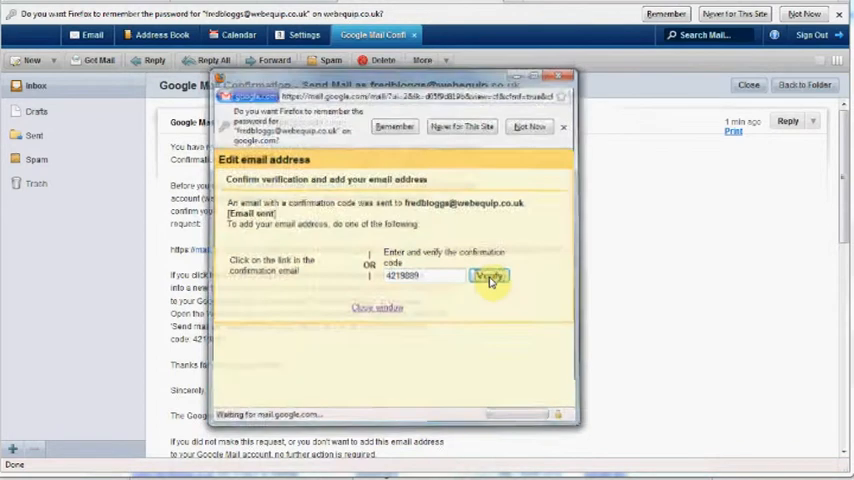